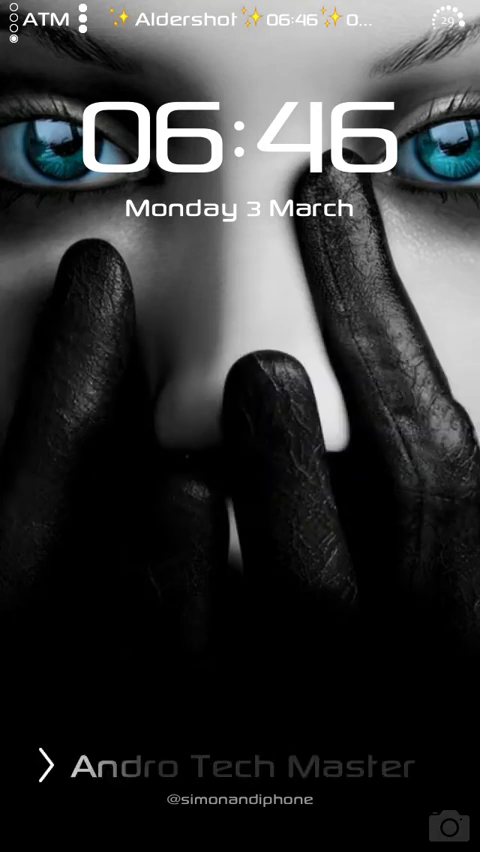
- Slide past the lock screen and enter the four-digit passcode to unlock the iPhone
drag(60, 765, 400, 765)
click(240, 697)
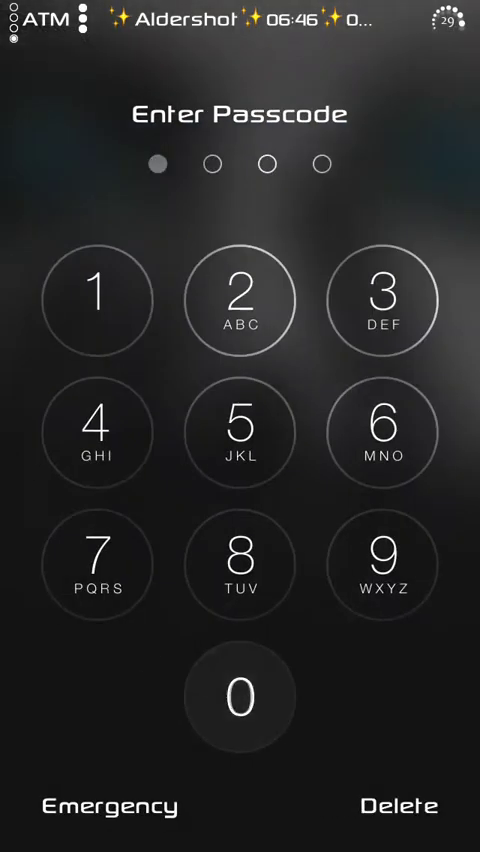
click(383, 563)
click(240, 429)
click(240, 297)
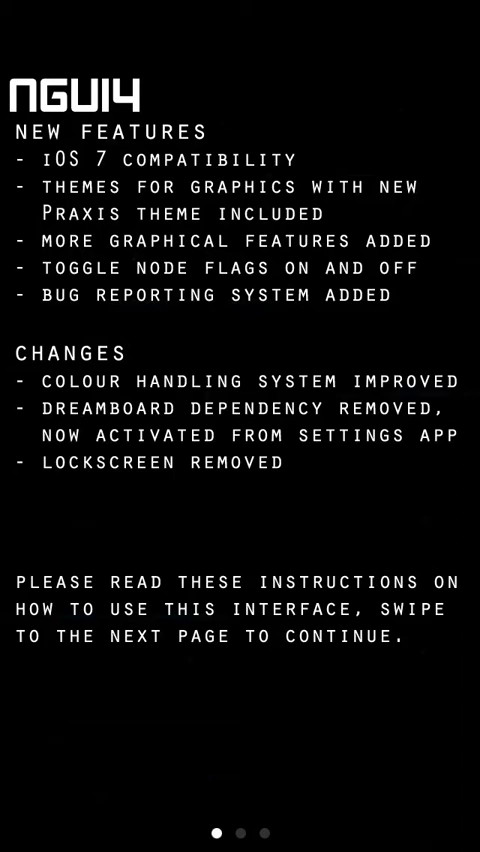
- Swipe through the gesture instructions page to the Get Started! page
drag(400, 426, 80, 426)
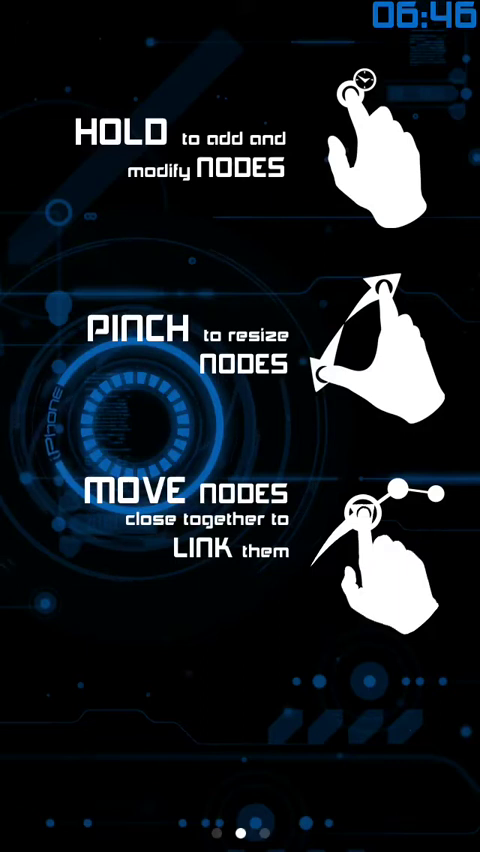
drag(400, 426, 80, 426)
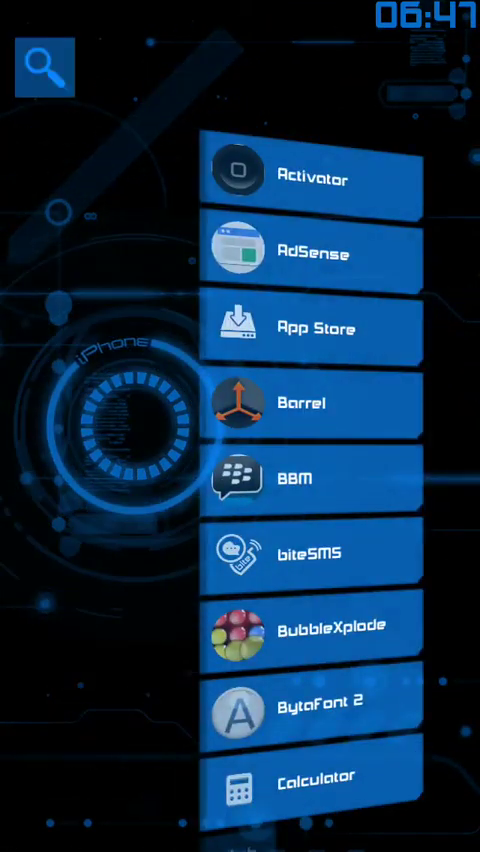
scroll(310, 450, down, 4)
scroll(310, 450, down, 4)
scroll(310, 450, down, 3)
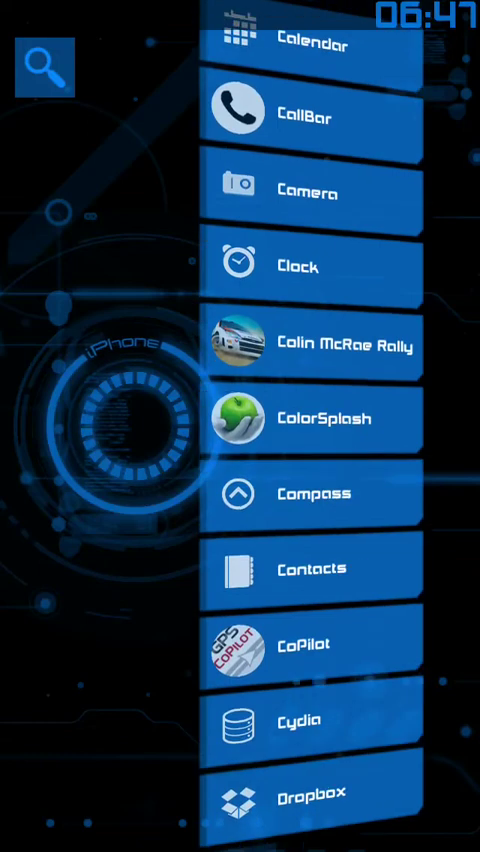
scroll(310, 450, down, 3)
scroll(310, 450, down, 4)
scroll(310, 450, down, 2)
scroll(310, 450, down, 2)
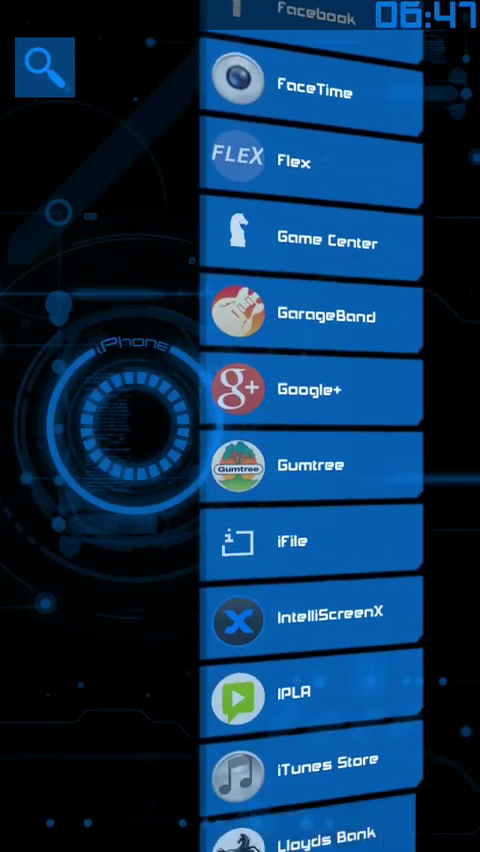
scroll(310, 450, down, 4)
scroll(310, 450, down, 2)
scroll(310, 450, up, 4)
scroll(310, 450, up, 4)
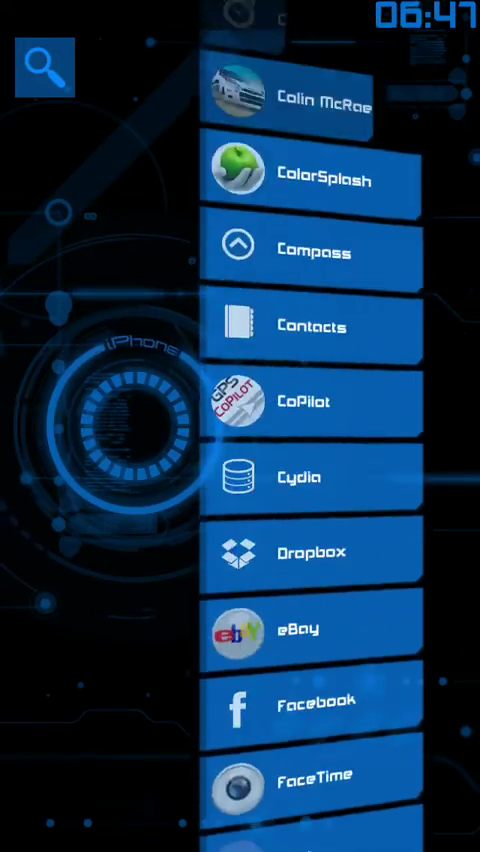
scroll(310, 450, up, 2)
scroll(310, 450, up, 3)
scroll(310, 450, up, 4)
scroll(310, 450, up, 2)
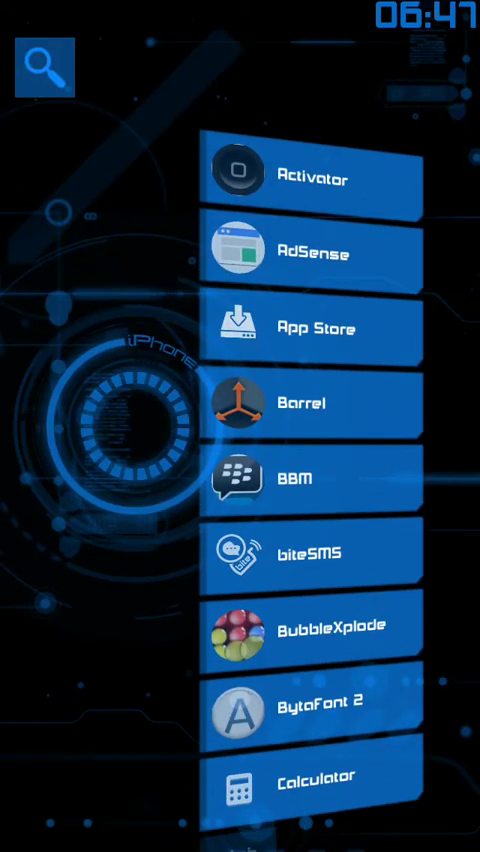
scroll(310, 450, down, 1)
scroll(310, 450, down, 1)
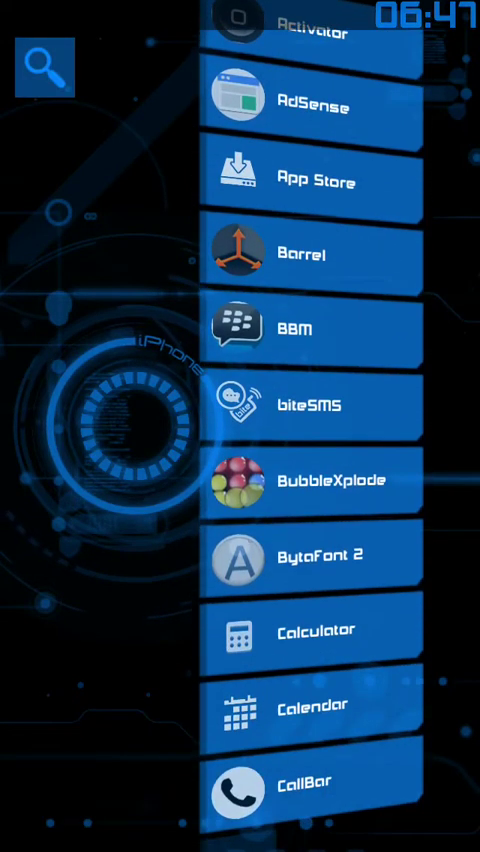
- Launch Calculator from the app drawer, then return to NGUI4 with the Home button
click(310, 630)
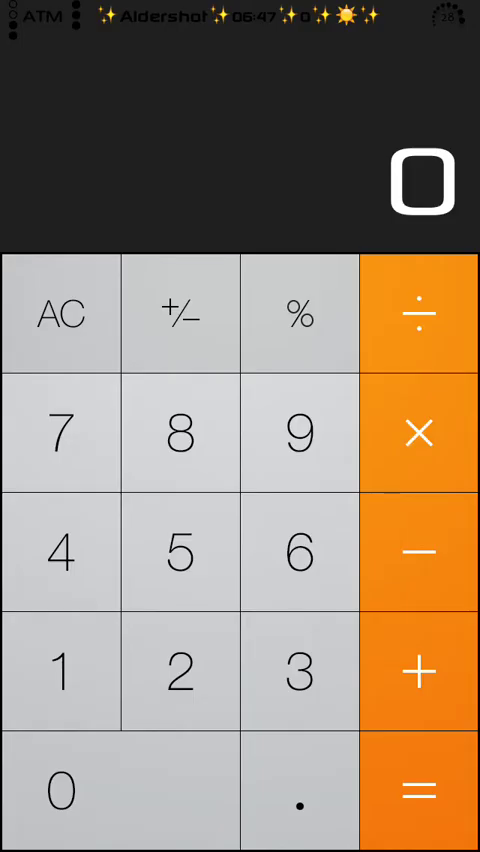
key(super)
scroll(310, 450, up, 1)
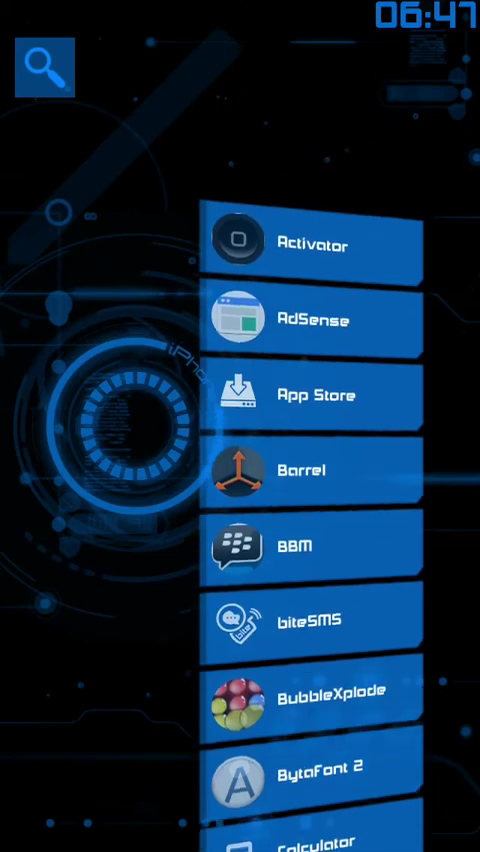
scroll(310, 450, down, 3)
scroll(310, 450, down, 2)
scroll(310, 450, down, 3)
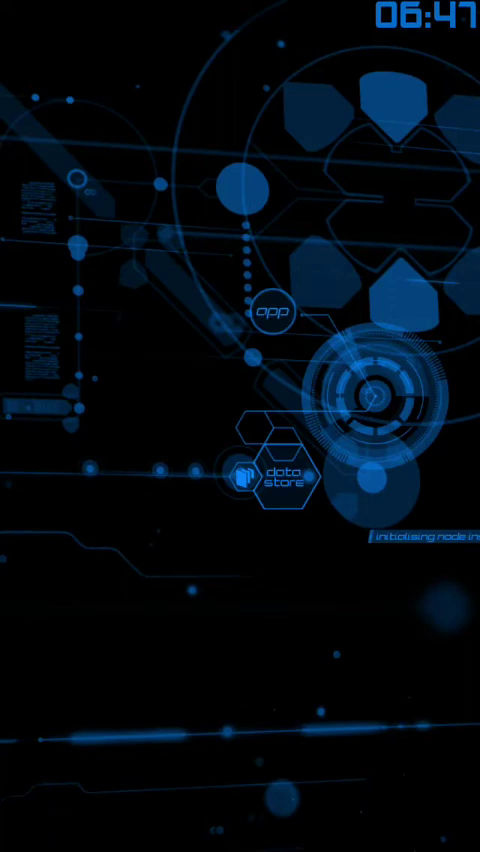
- Add a biteSMS node to the home screen from the app list and open its options
click(272, 312)
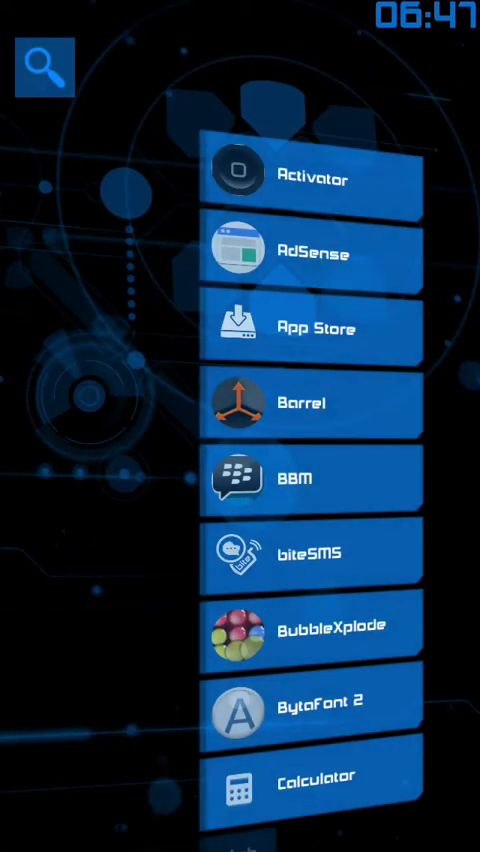
scroll(312, 450, down, 3)
click(310, 432)
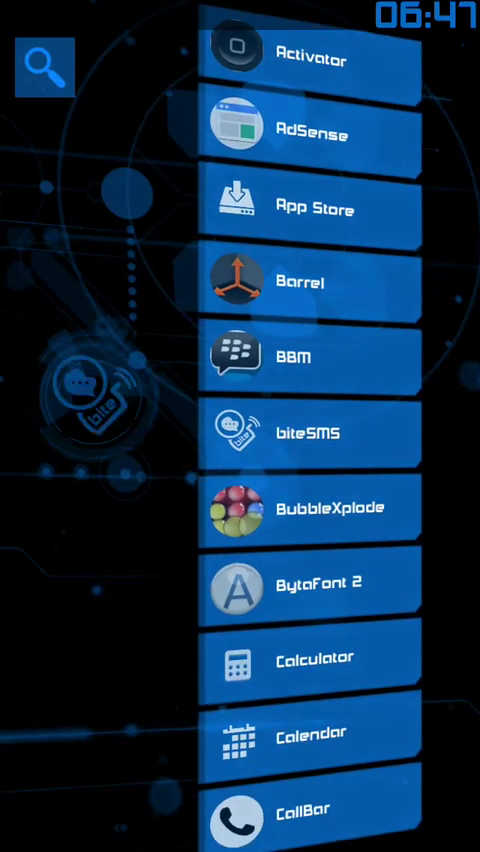
click(375, 392)
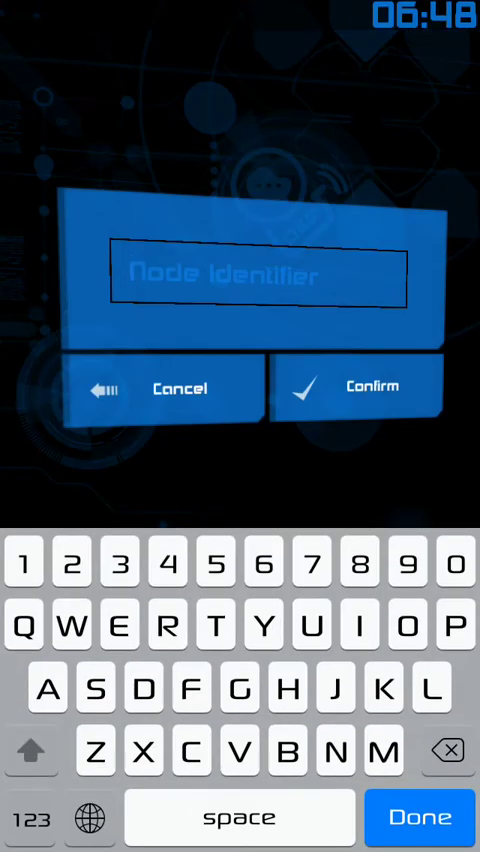
text(App)
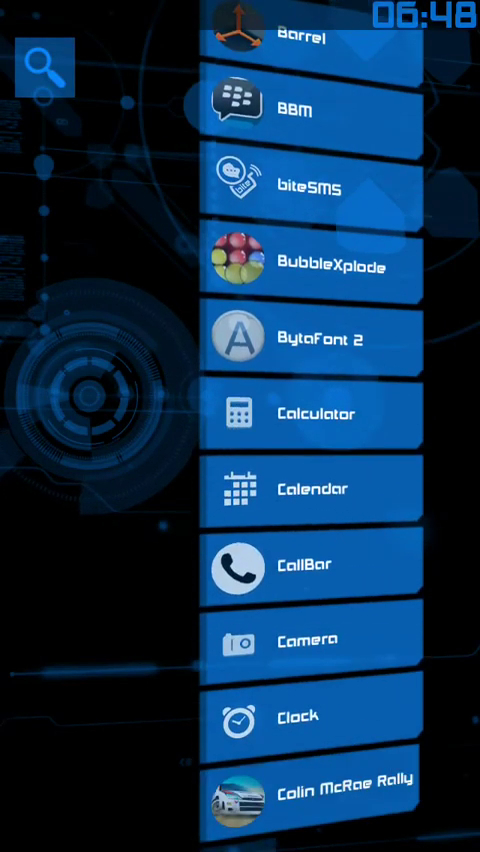
scroll(310, 500, up, 3)
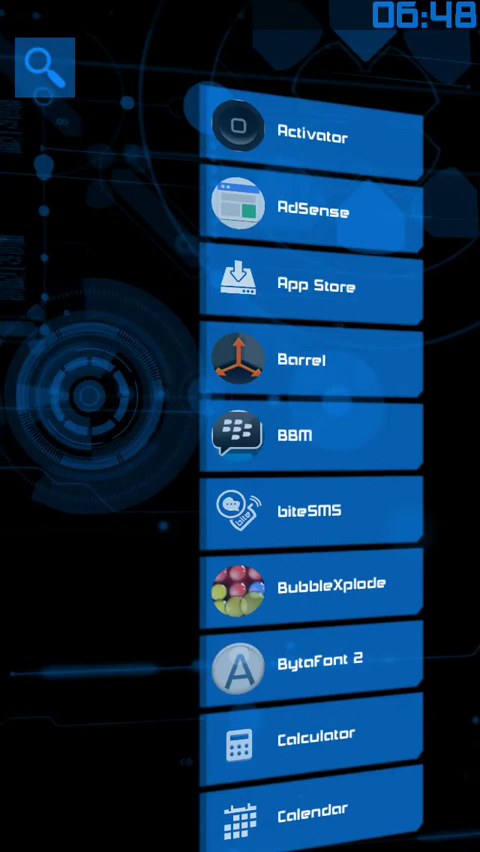
- Add BBM and Calculator to the new apps node
click(310, 435)
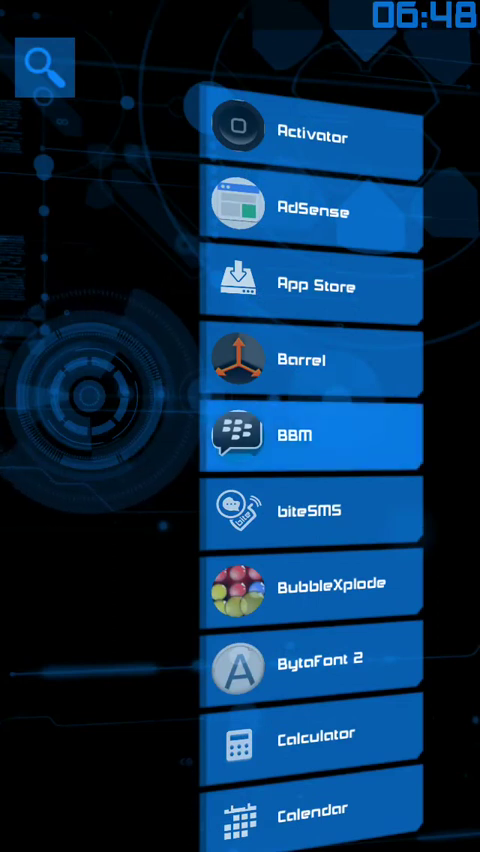
scroll(310, 450, down, 2)
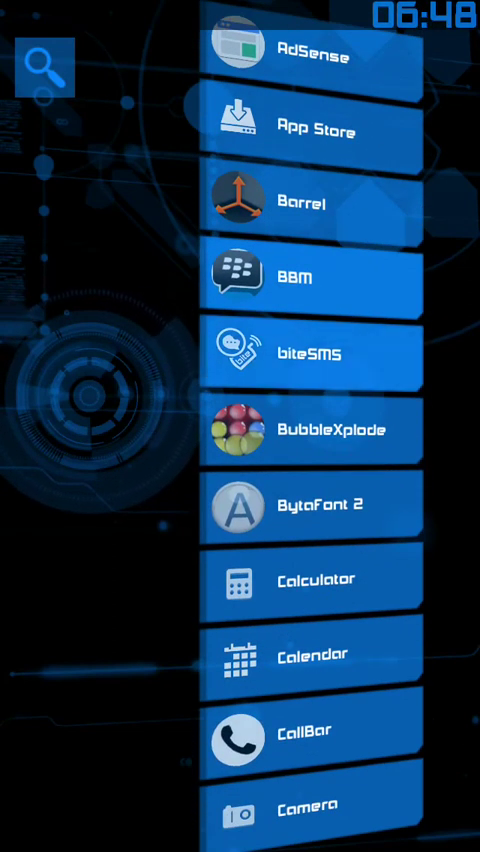
scroll(310, 450, down, 2)
click(310, 462)
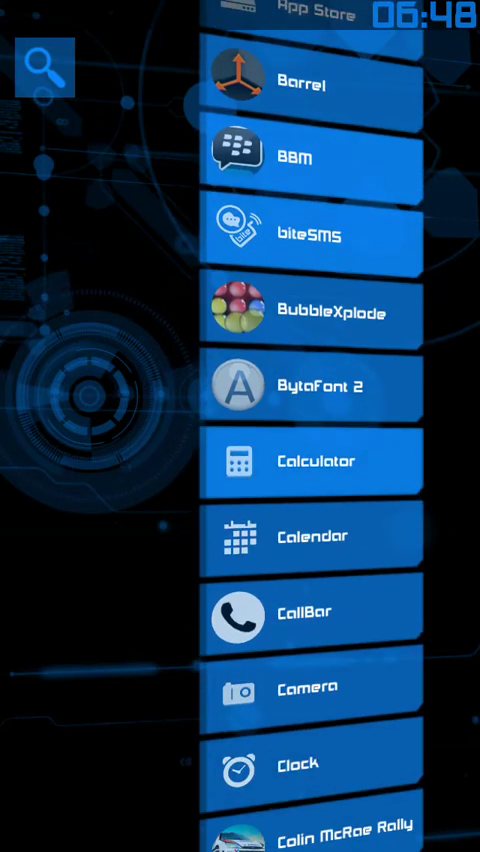
scroll(310, 450, down, 1)
scroll(310, 450, down, 1)
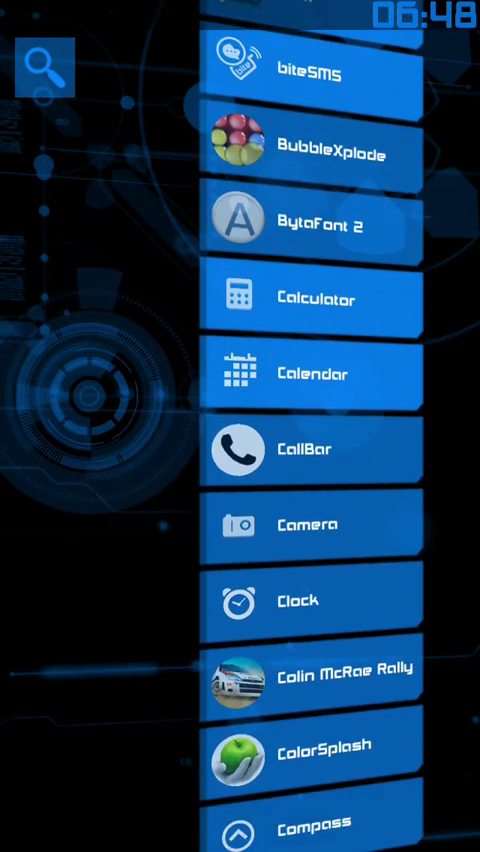
scroll(310, 450, down, 2)
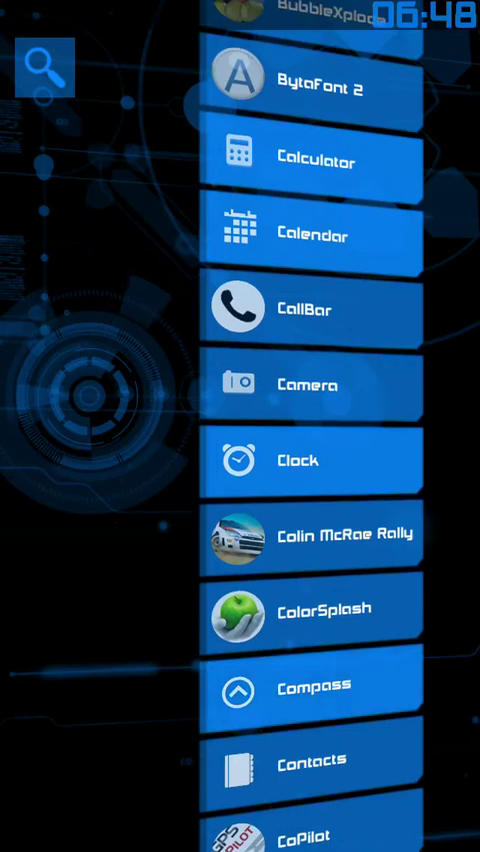
scroll(310, 450, down, 2)
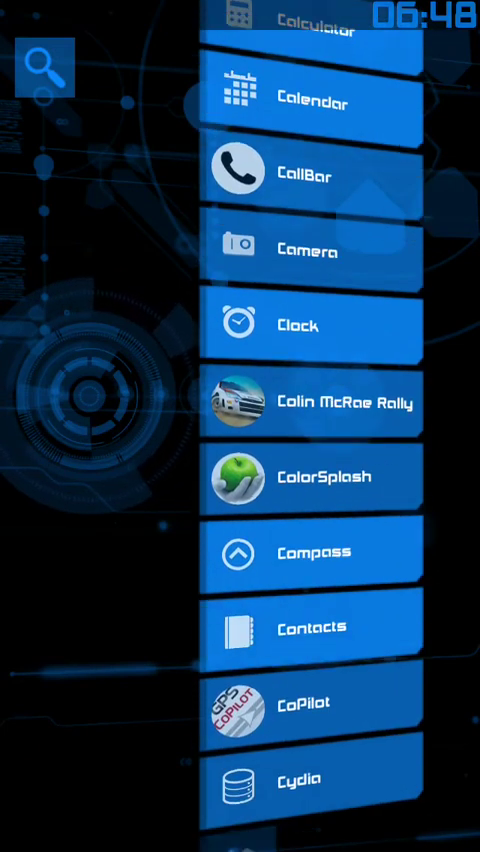
scroll(310, 450, down, 3)
scroll(310, 450, down, 2)
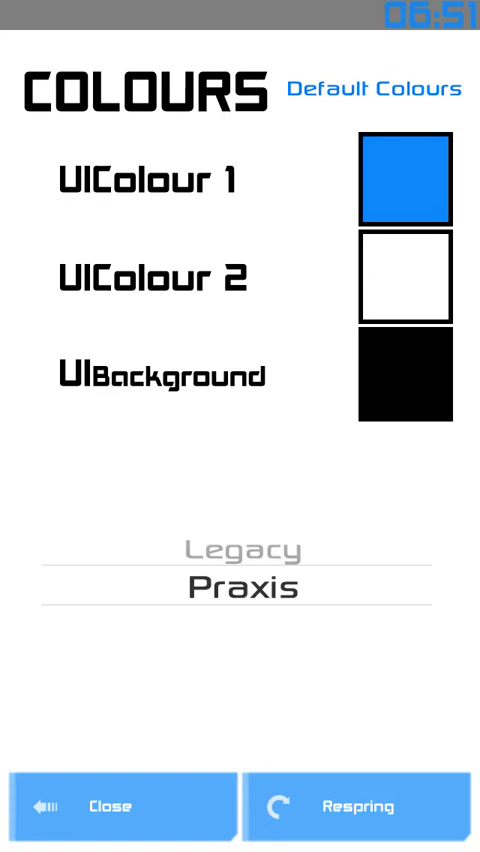
scroll(242, 585, up, 1)
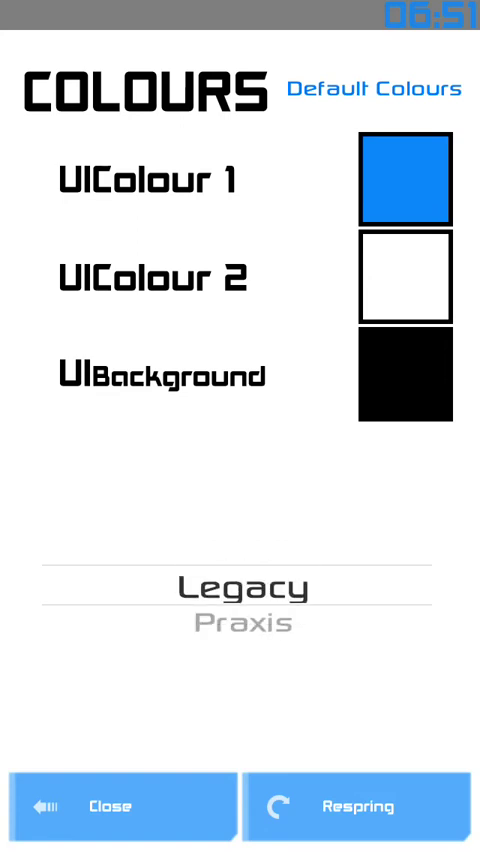